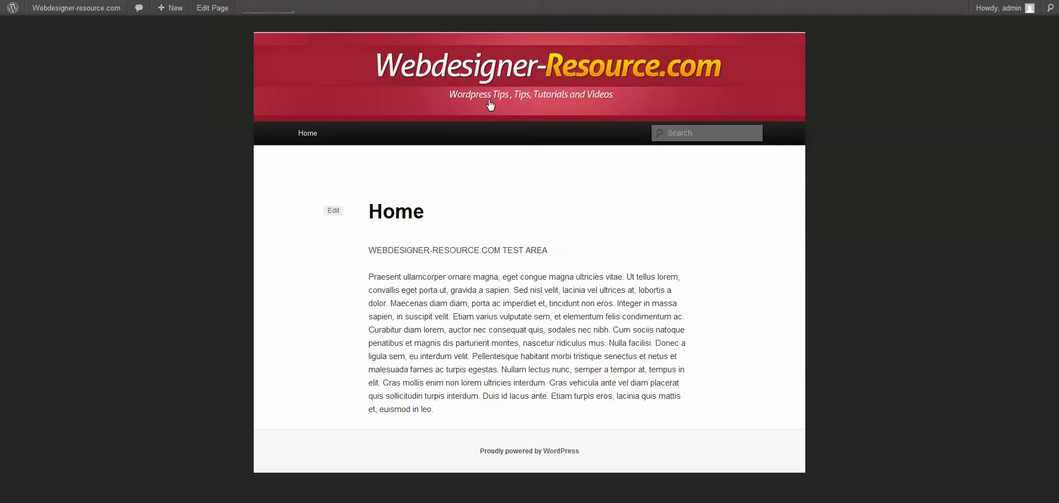
Step: From the site's admin dashboard, search the plugin directory for "super cache"
mouse_move(77, 8)
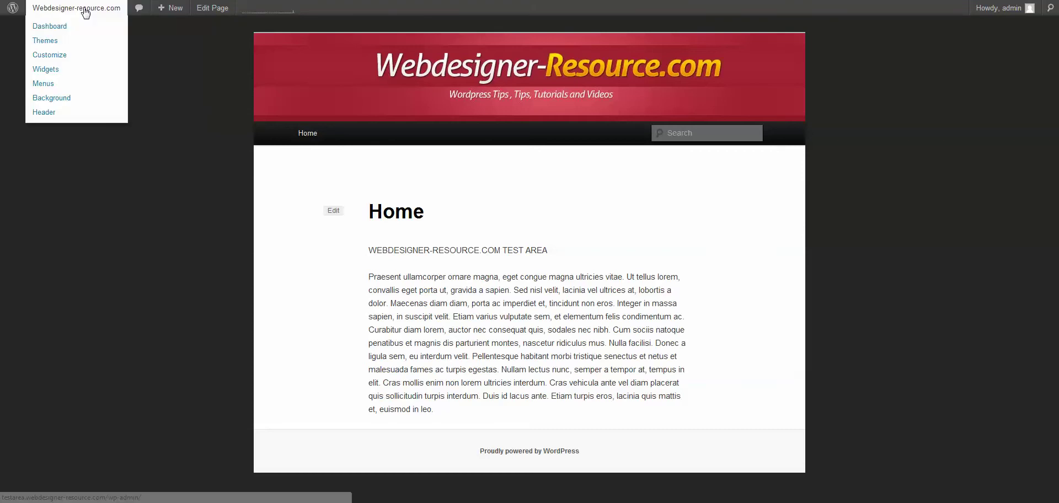
left_click(75, 27)
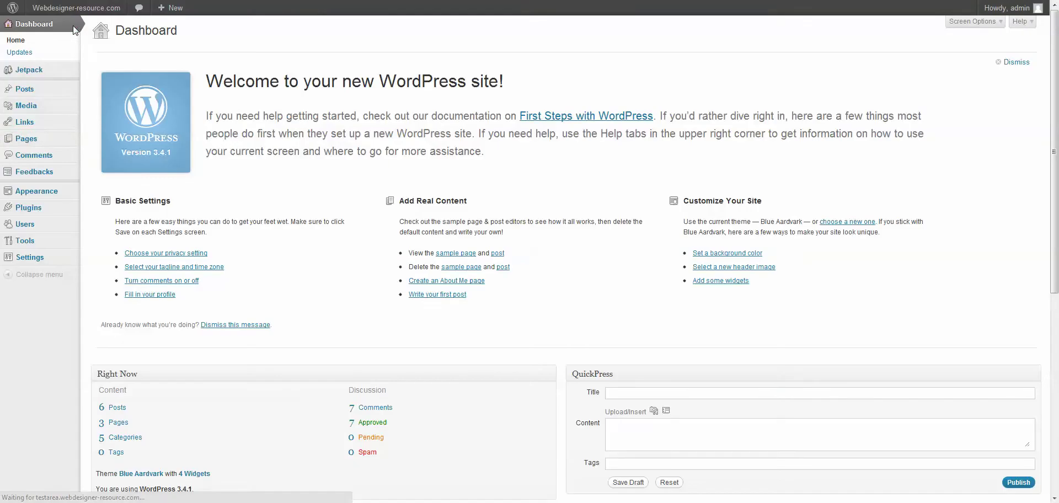
mouse_move(59, 223)
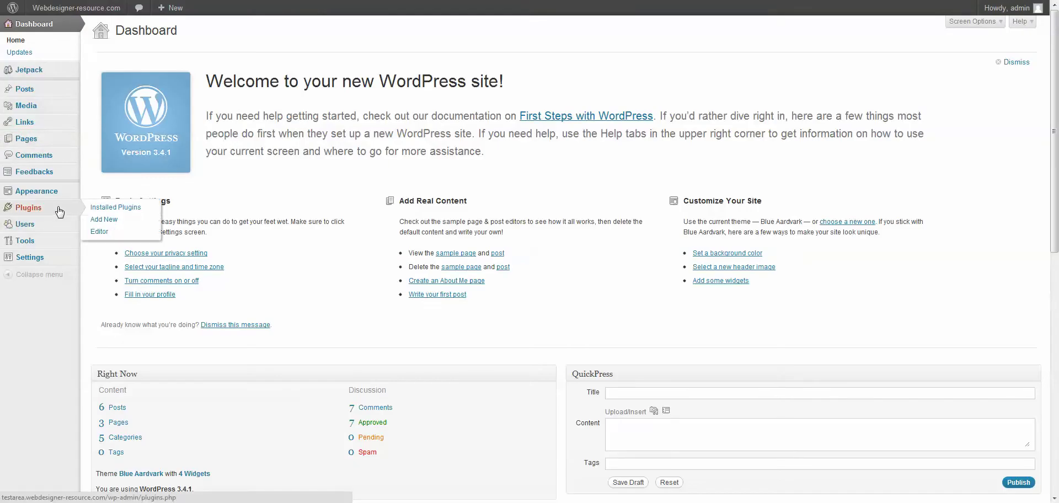
left_click(105, 220)
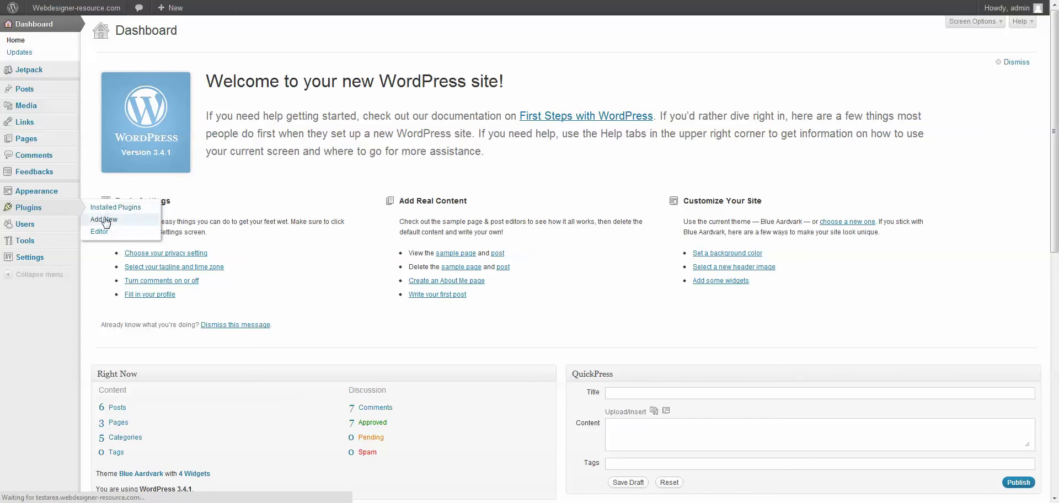
left_click(132, 114)
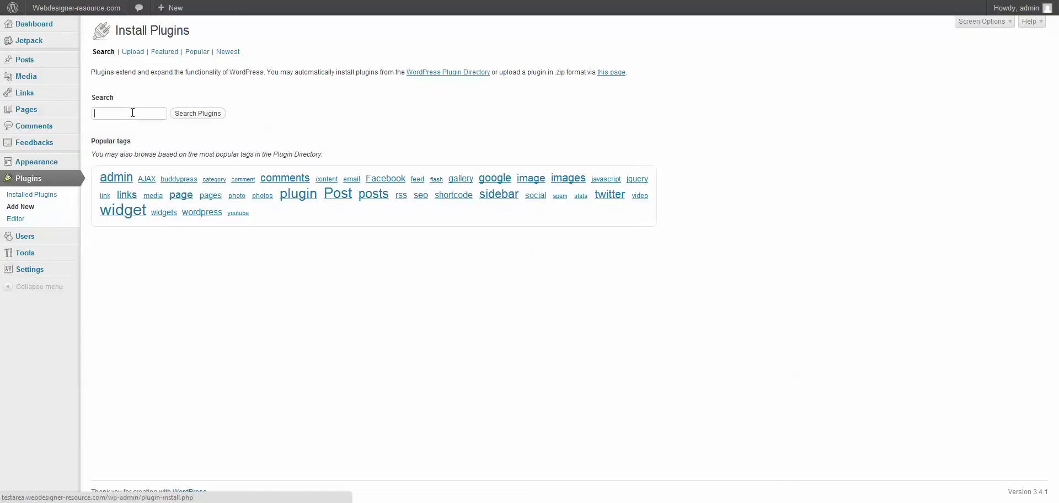
type("su")
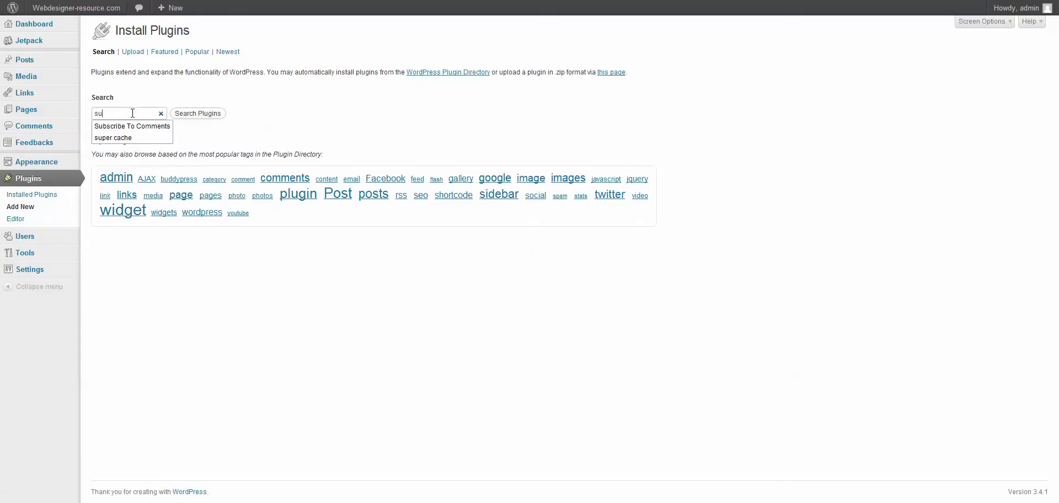
type("per cahce")
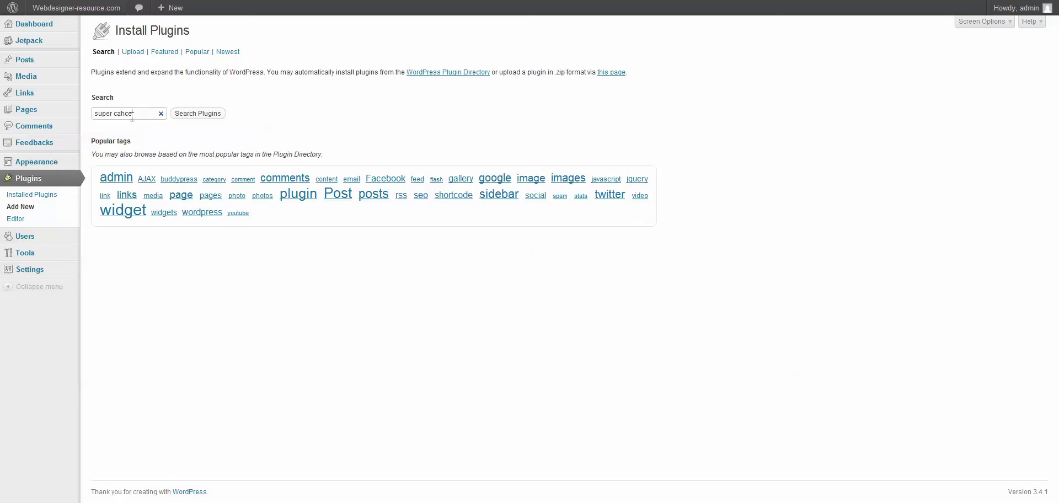
key("BackSpace")
left_click(178, 117)
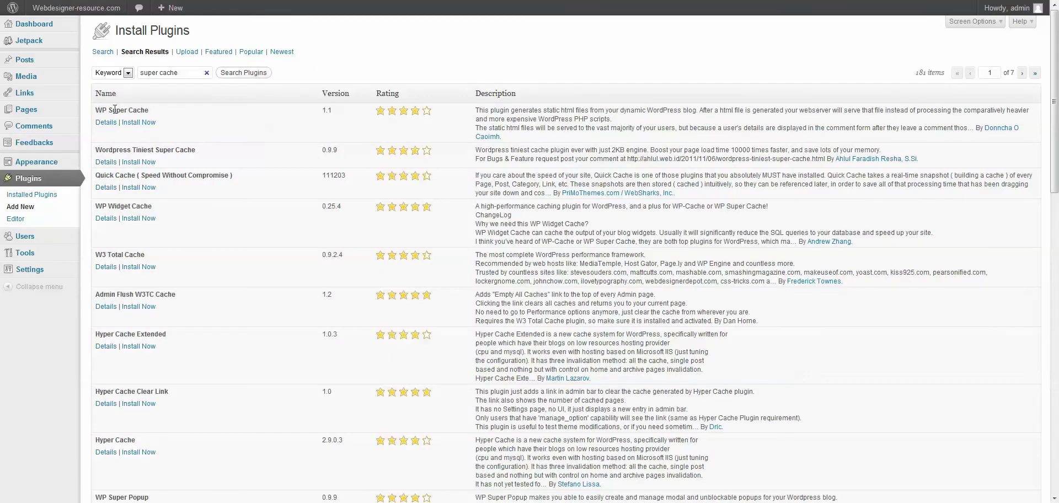
Step: Install the WP Super Cache plugin from the search results and activate it
left_click(147, 124)
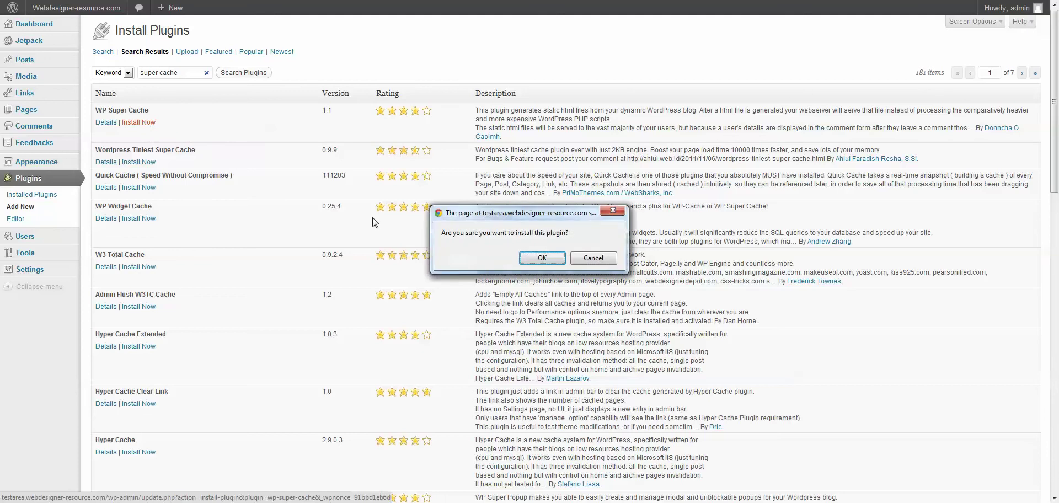
left_click(541, 258)
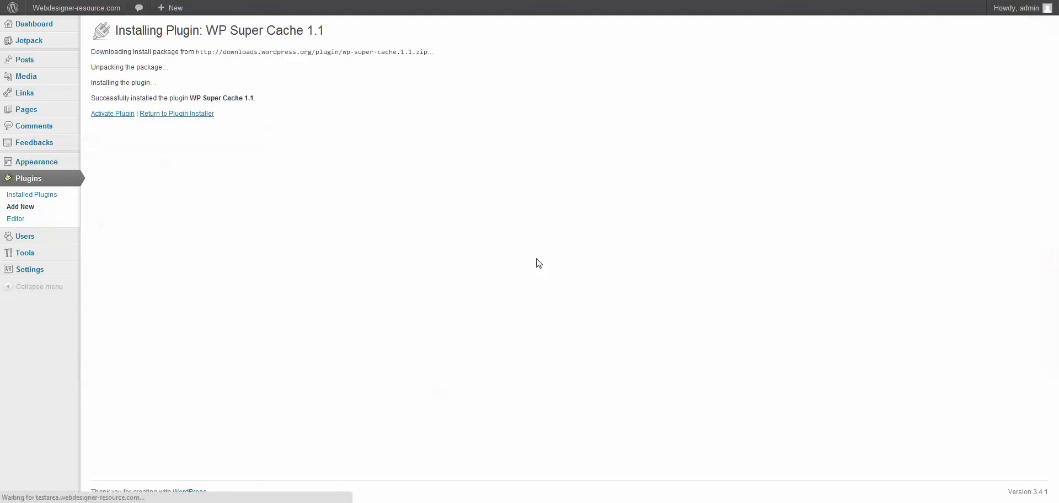
left_click(117, 117)
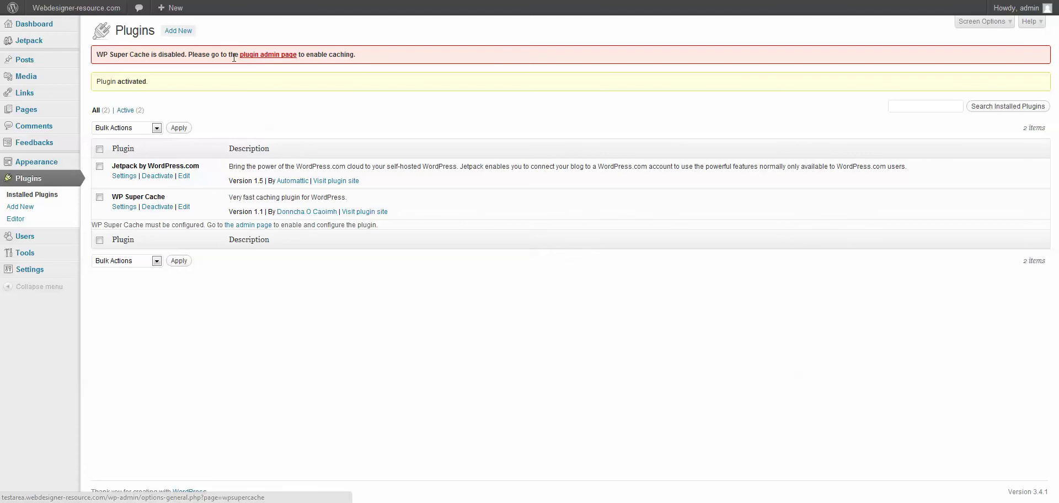
Step: Turn caching on in the WP Super Cache settings, save the status and run the cache test
left_click(267, 59)
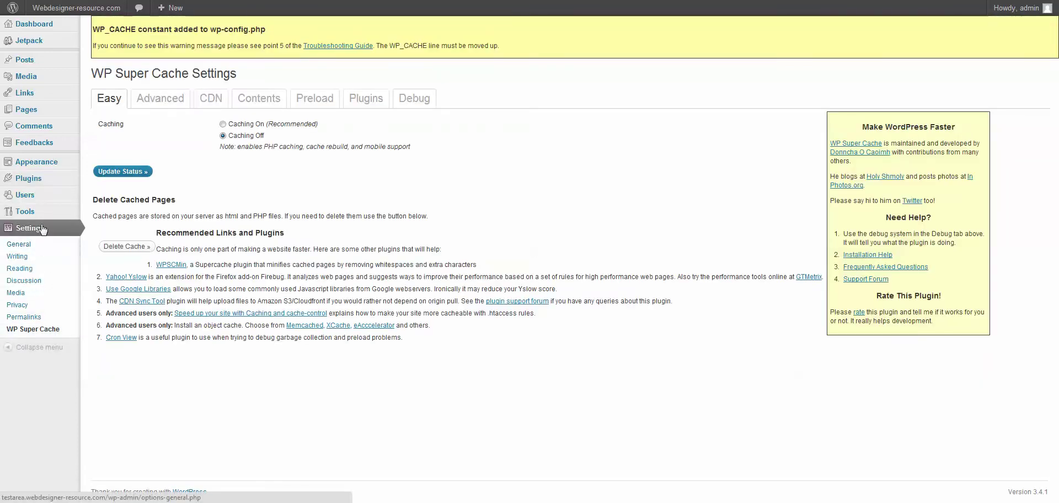
left_click(36, 330)
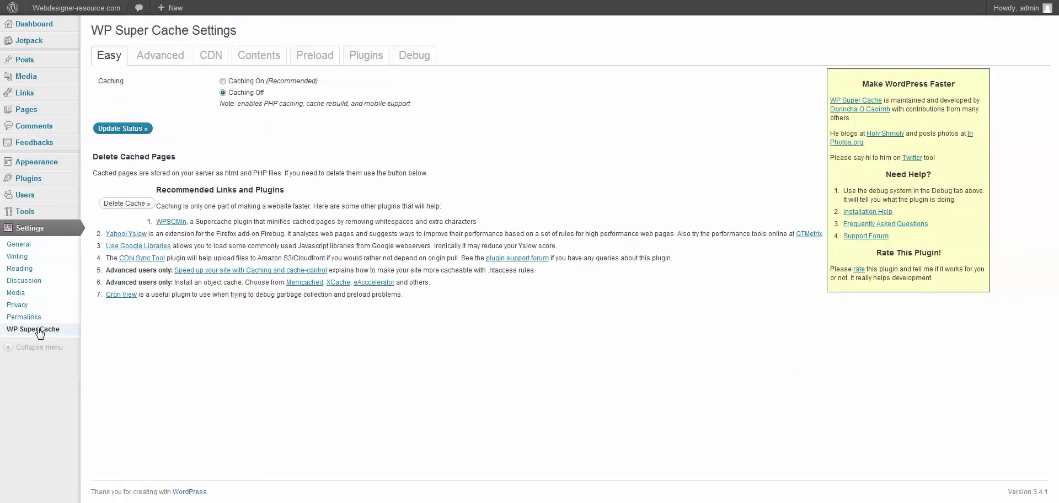
left_click(223, 81)
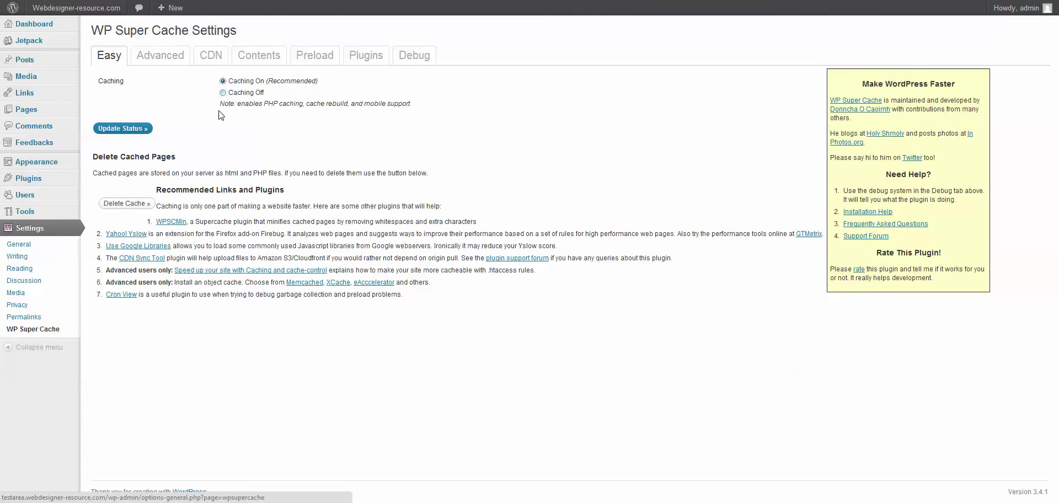
left_click(130, 133)
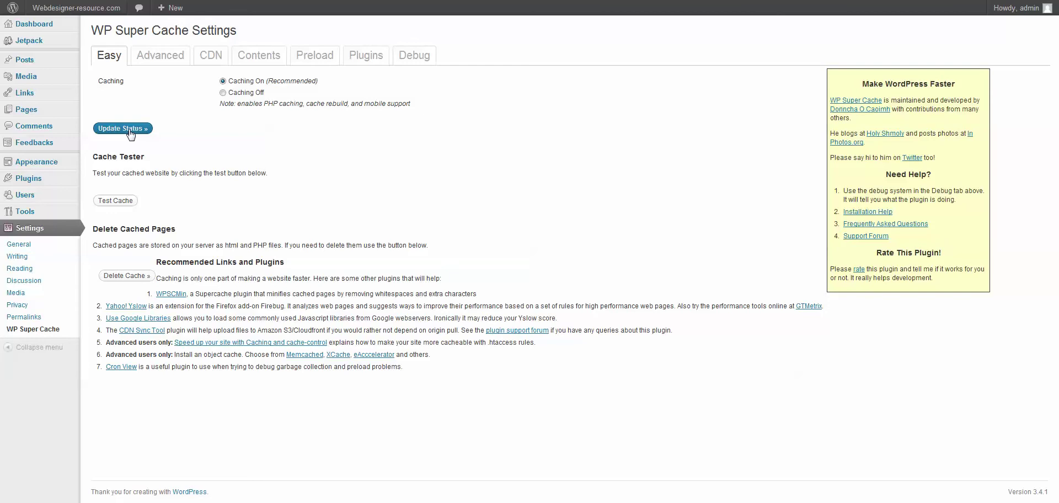
left_click(123, 201)
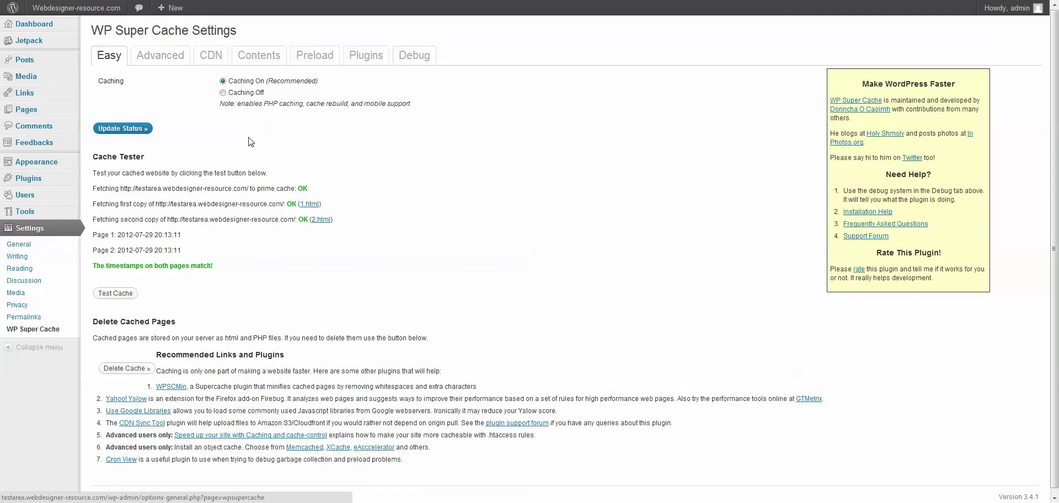
Step: Enable page compression in the advanced WP Super Cache settings, save, and visit the site in a new tab
left_click(163, 59)
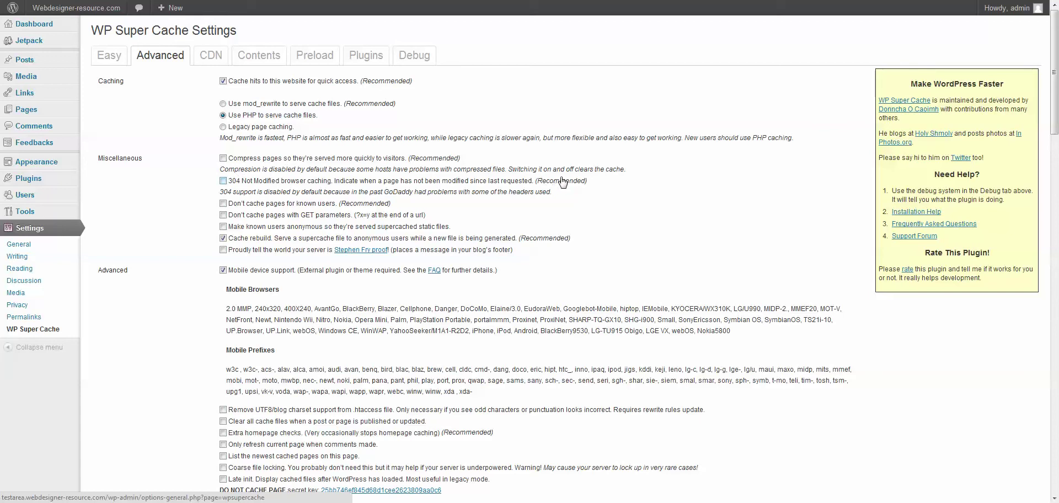
left_click(223, 159)
scroll(150, 350, "down", 4)
left_click(123, 376)
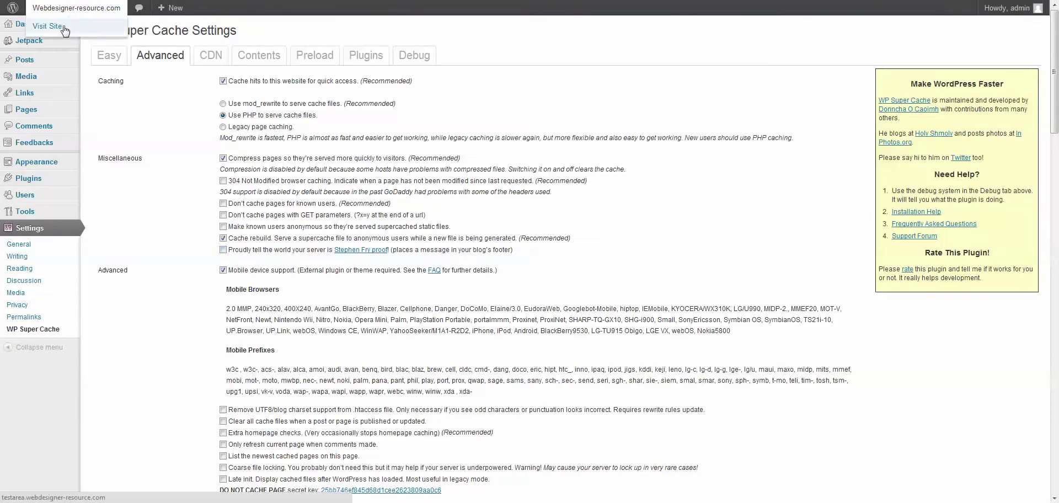
right_click(62, 27)
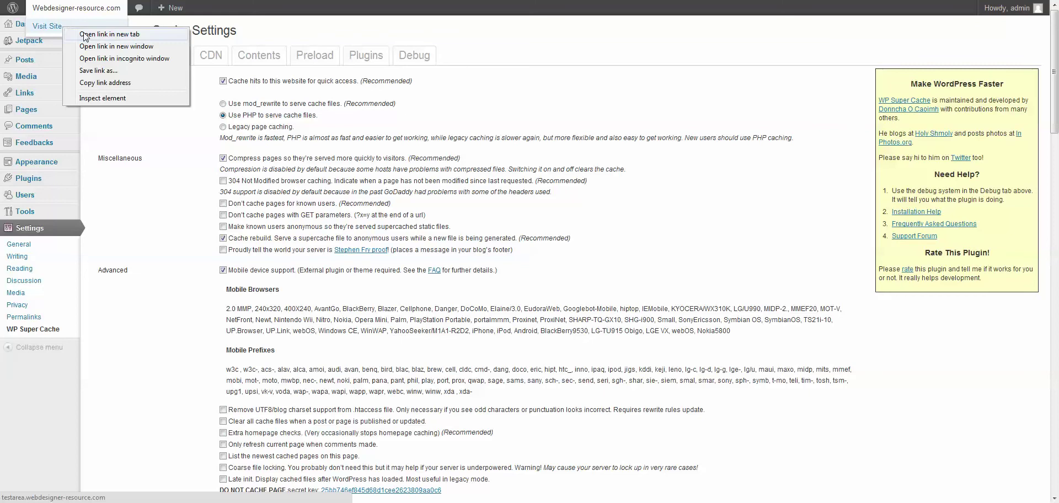
left_click(55, 24)
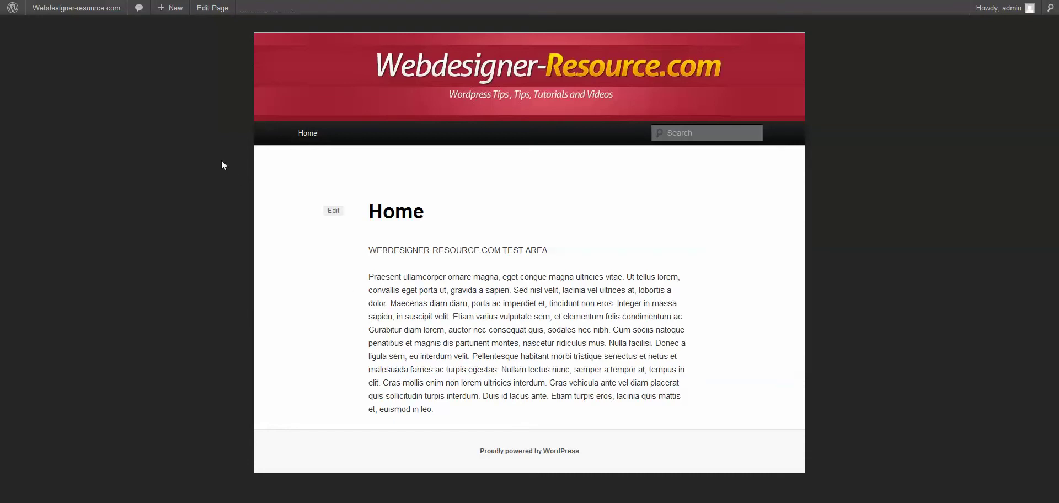
Step: In the advanced WP Super Cache settings, enable not caching pages for known users and clearing all cache files on publish or update, and save
mouse_move(75, 10)
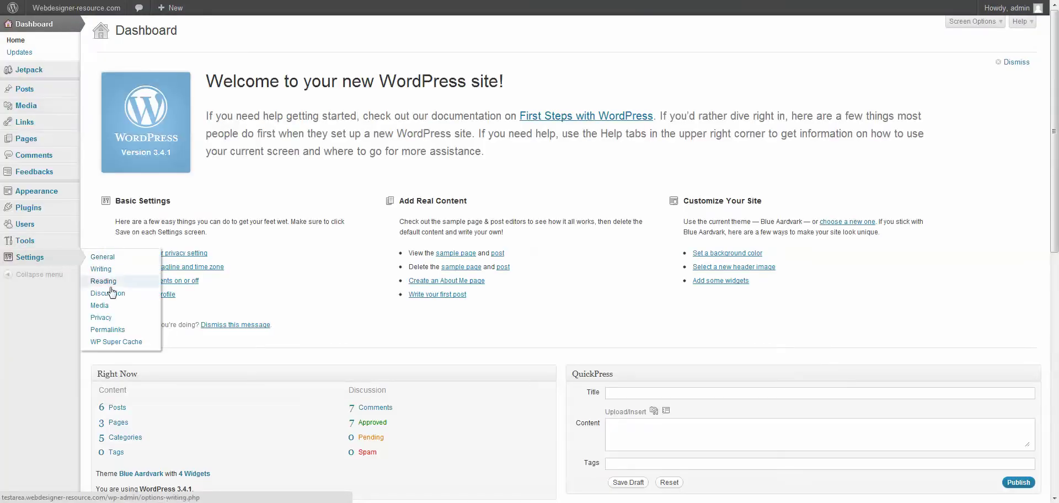
left_click(112, 343)
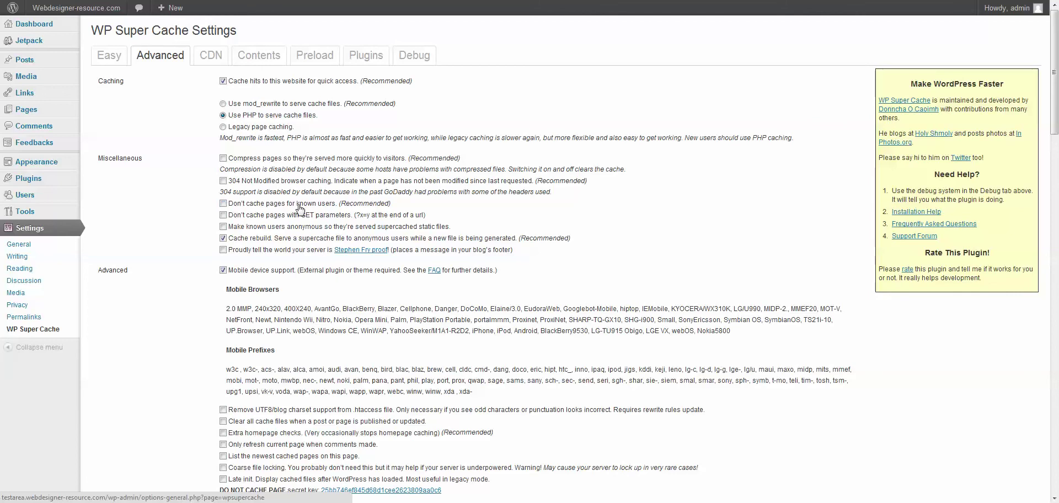
mouse_move(305, 209)
left_click(223, 204)
scroll(335, 288, "down", 2)
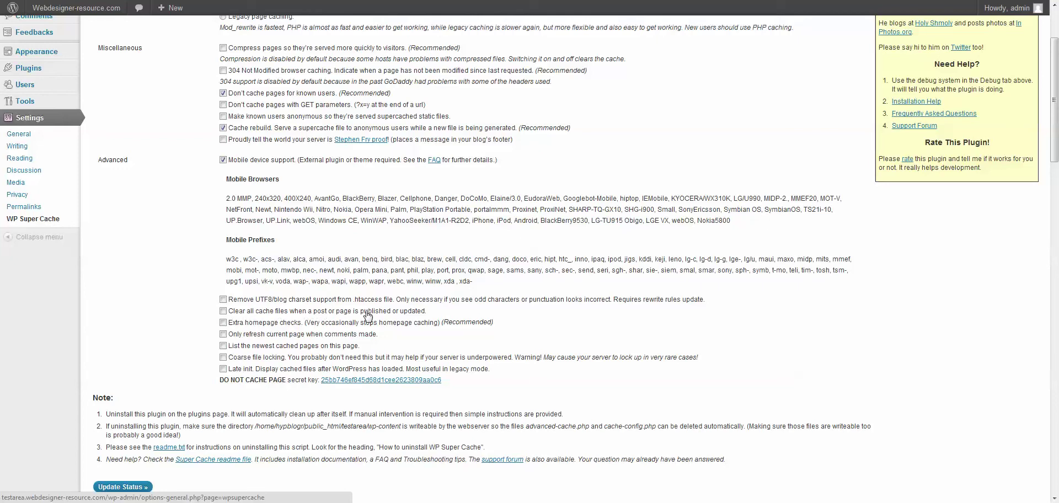
left_click(224, 311)
left_click(138, 488)
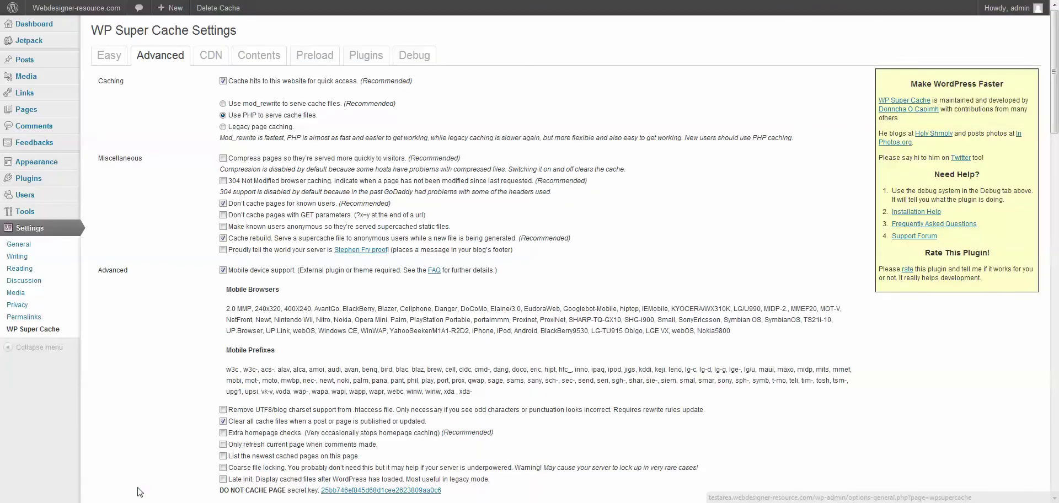
Step: Append the sentence "This is a test." to the "Hello world!" post and update it
mouse_move(50, 62)
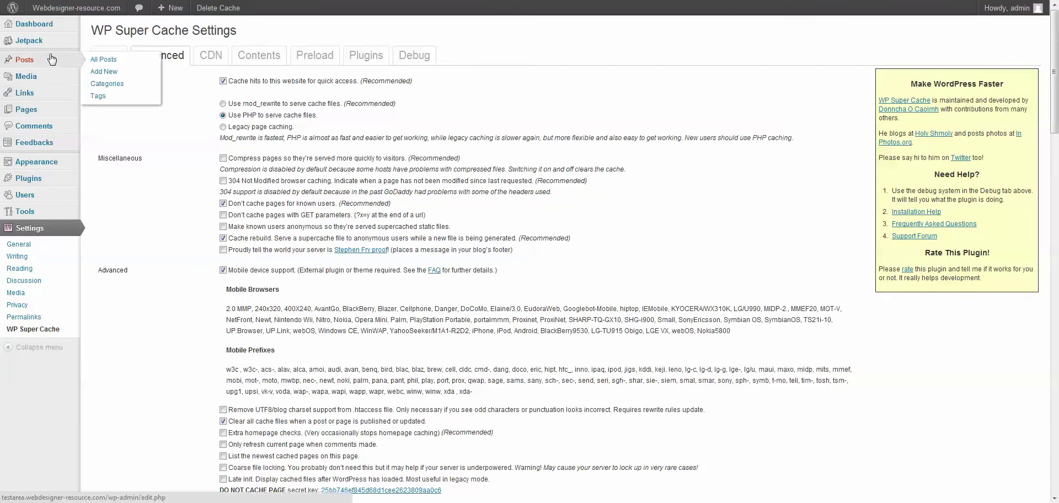
left_click(96, 62)
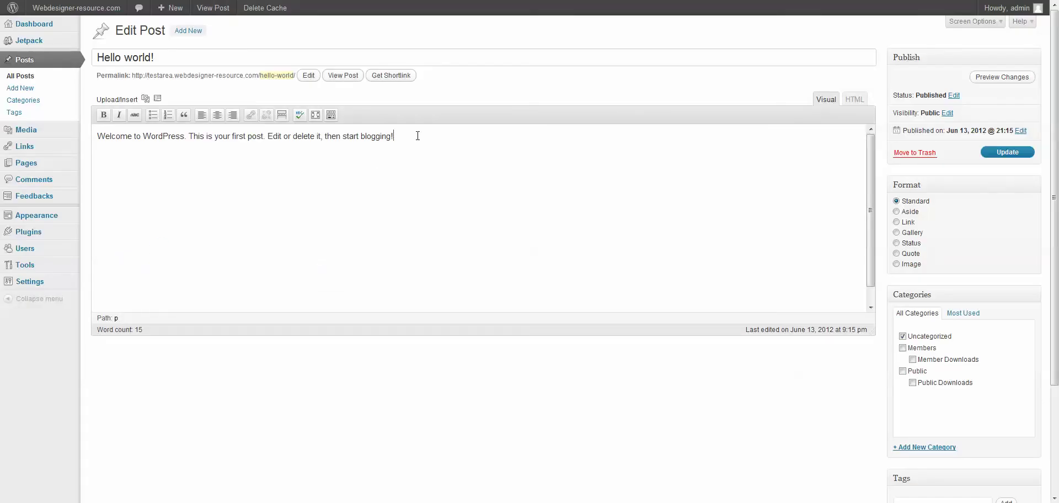
type("This is a test.")
left_click(1007, 152)
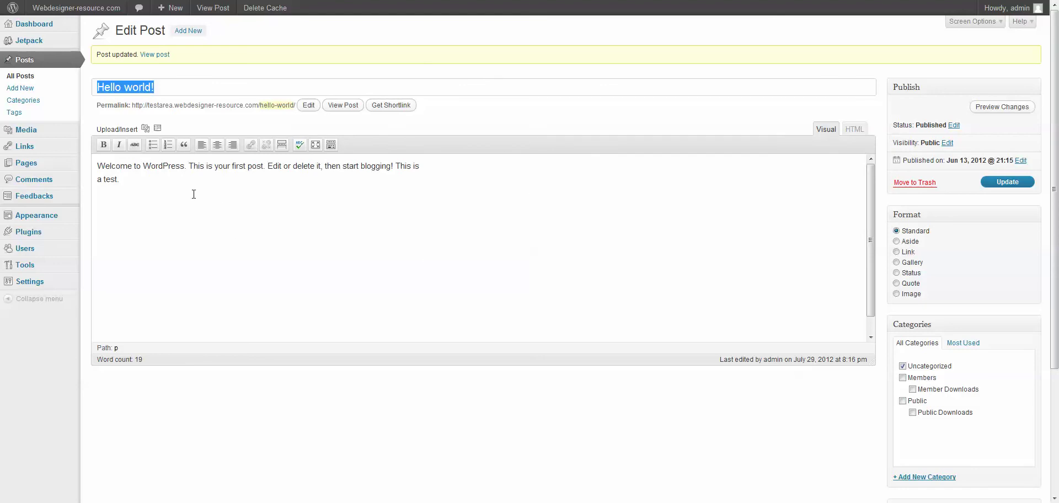
Step: Disable clearing all cache files when a post or page is published or updated in the advanced WP Super Cache settings, and save
mouse_move(33, 284)
left_click(105, 368)
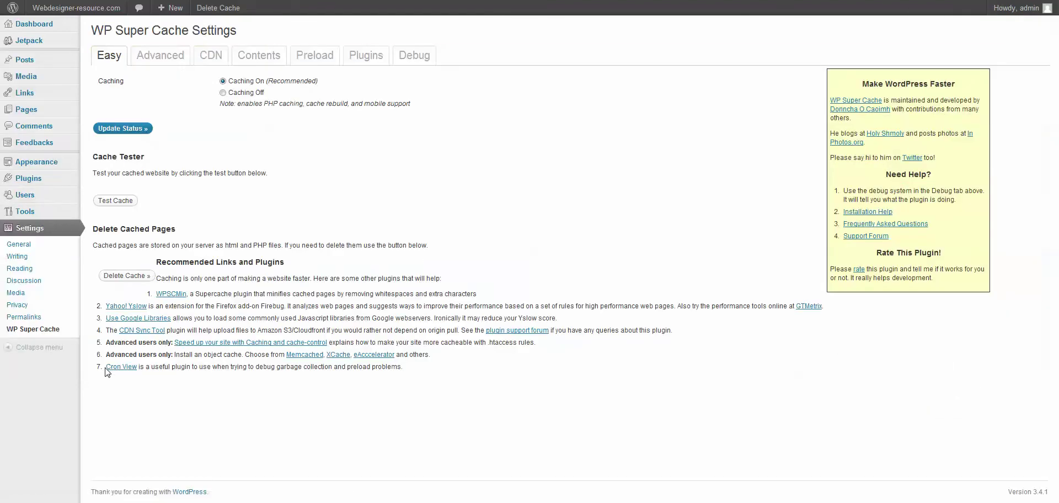
left_click(173, 57)
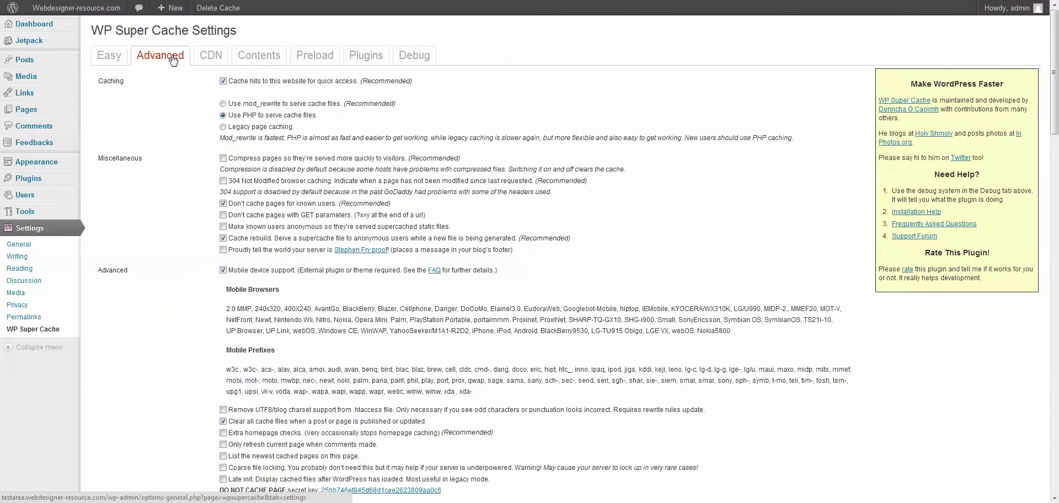
scroll(303, 346, "down", 5)
left_click(223, 256)
left_click(140, 433)
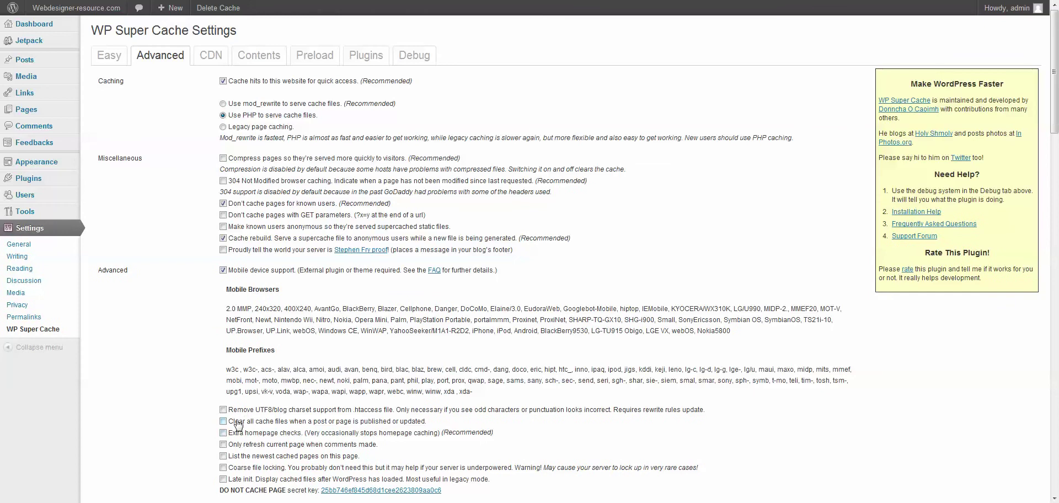
Step: Delete the sentence "This is a test." from the "Hello world!" post and update it
mouse_move(47, 70)
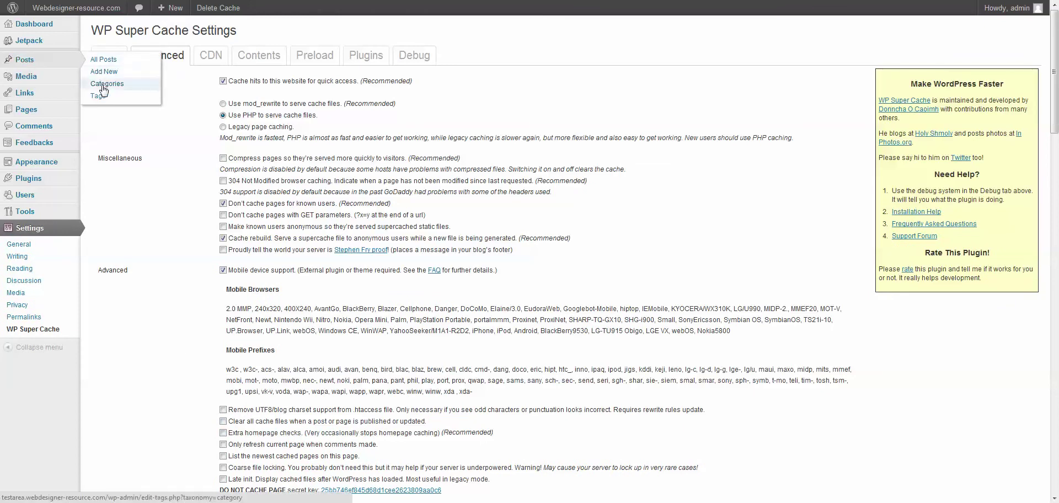
left_click(114, 62)
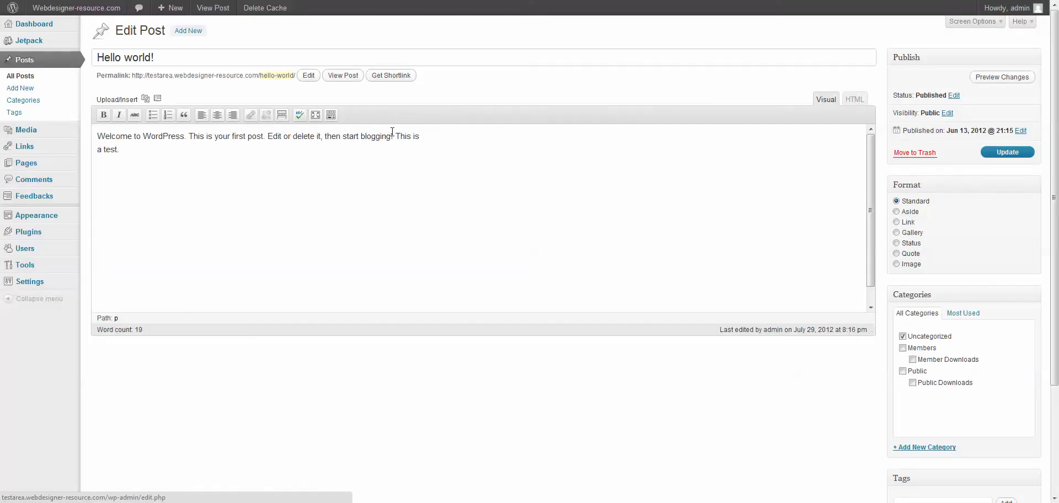
left_click_drag(393, 136, 402, 151)
key("Delete")
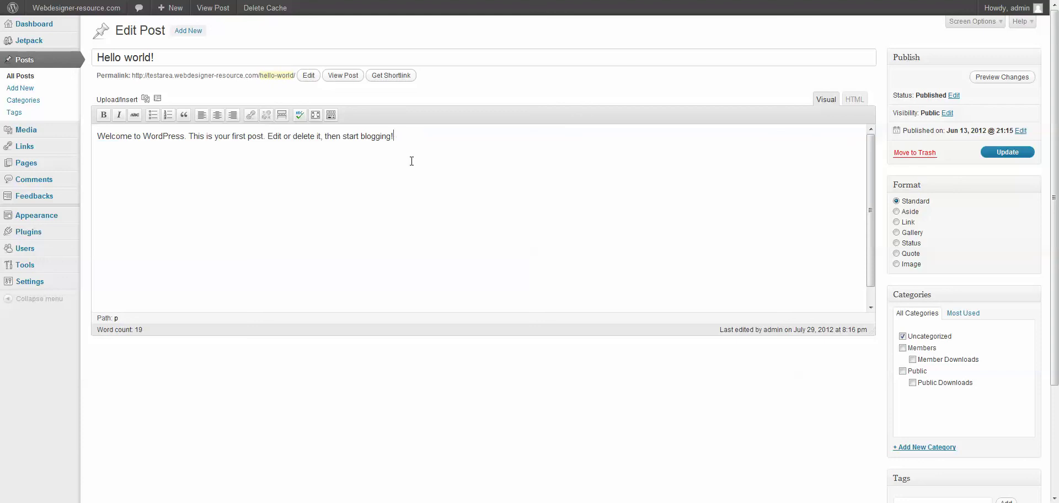
left_click(1009, 156)
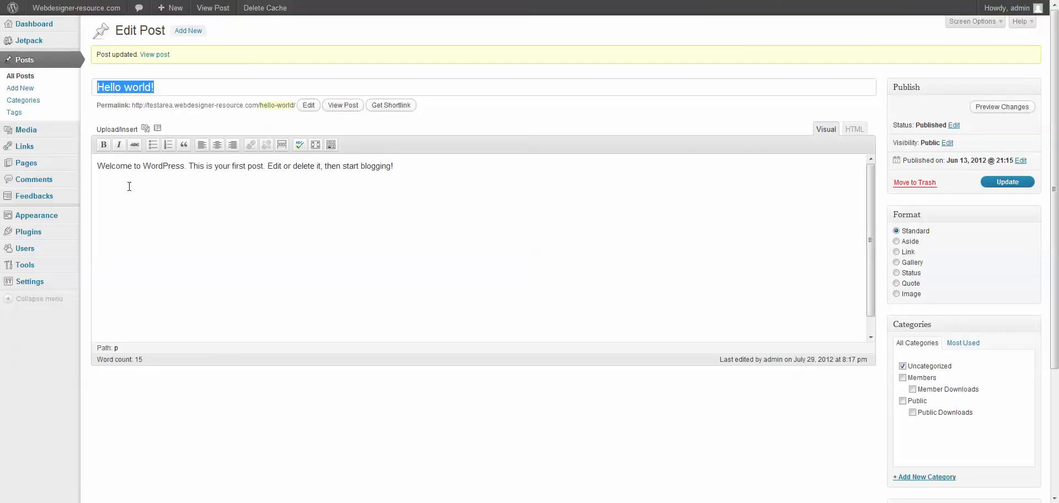
mouse_move(76, 163)
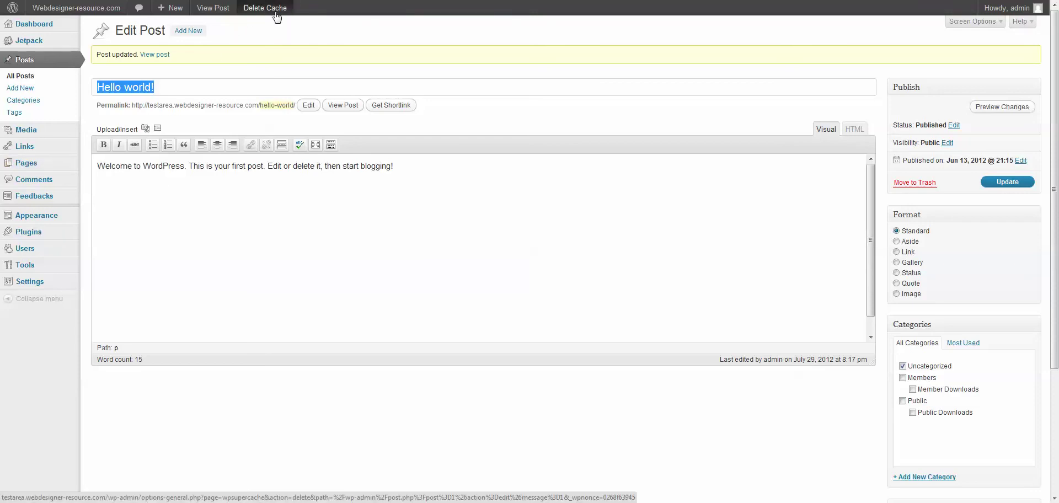
Step: Delete the site's cached files so the edited "Hello world!" post is served fresh
left_click(277, 17)
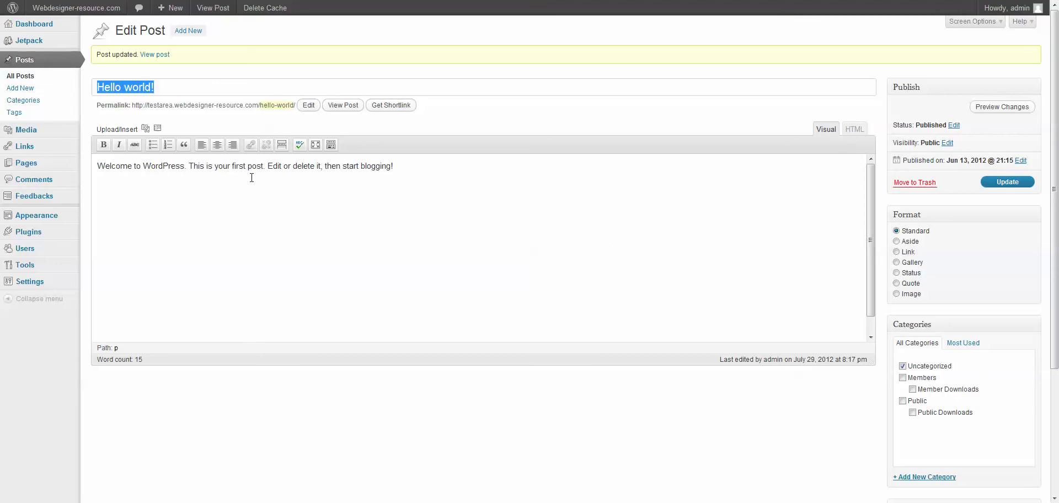
Step: Review the CDN, Preload and Plugins settings of WP Super Cache, and return to its Easy caching settings
mouse_move(30, 284)
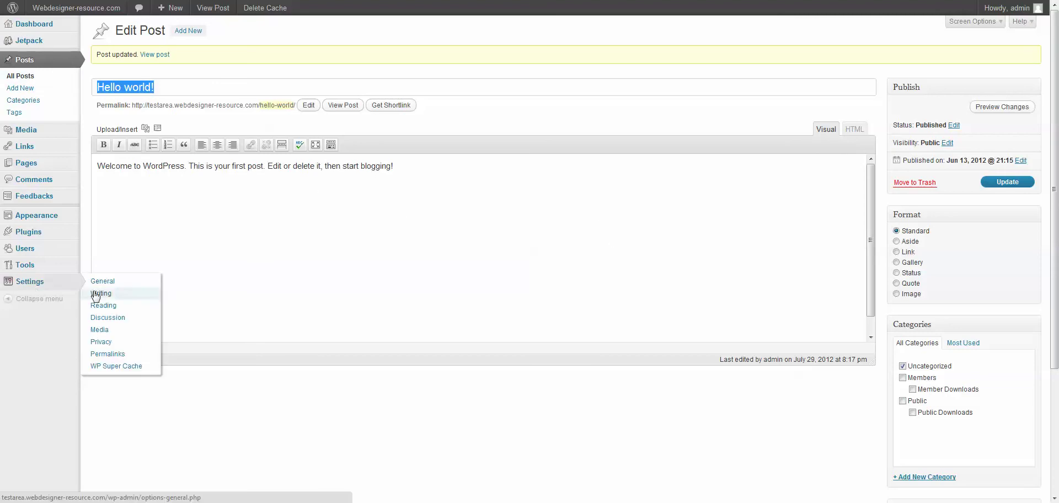
left_click(101, 373)
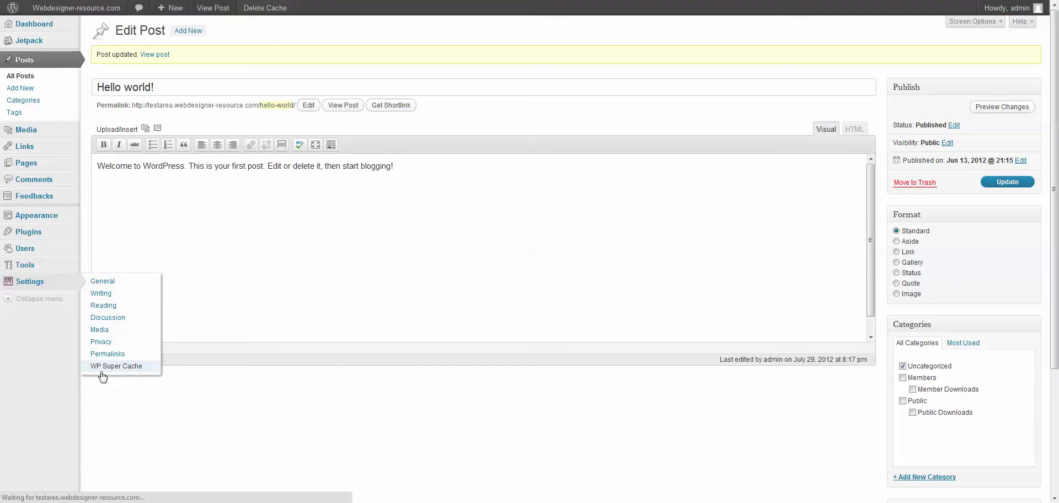
left_click(211, 55)
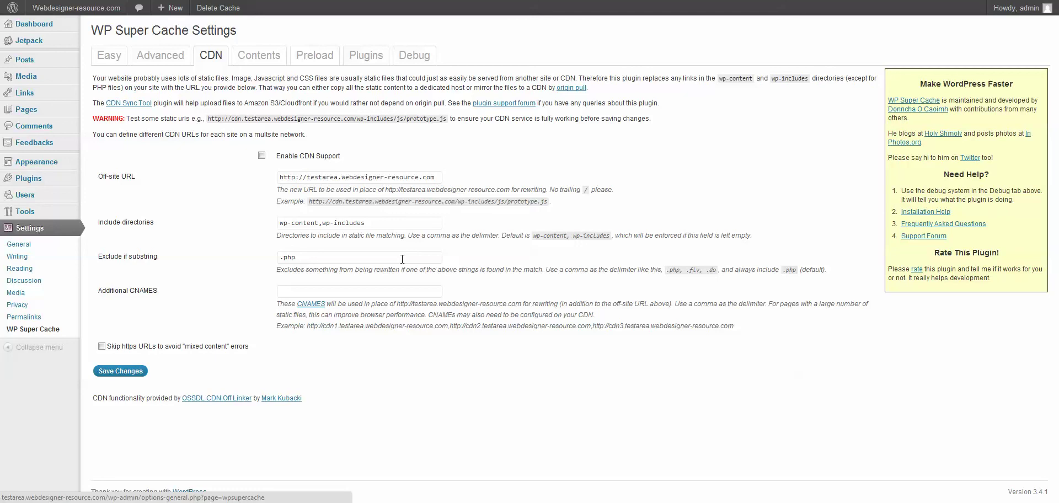
left_click(295, 55)
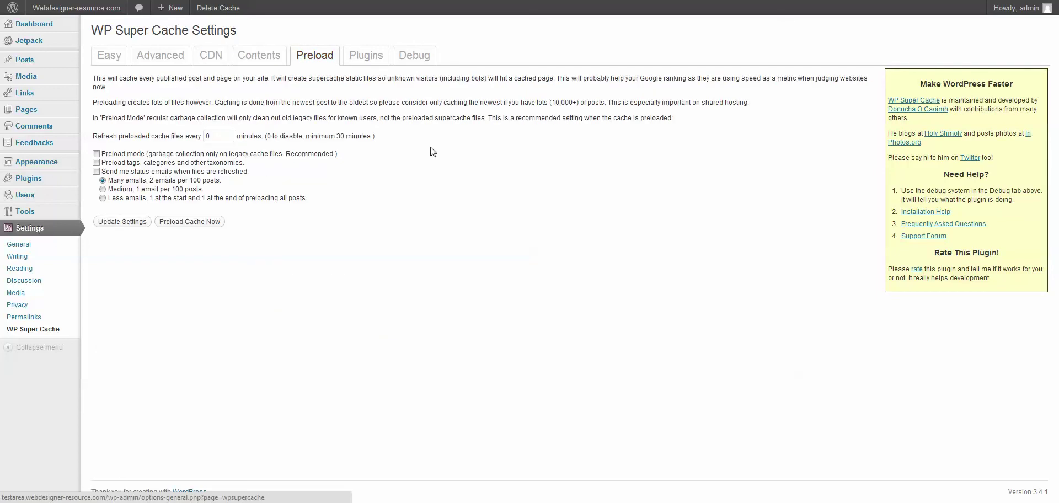
left_click(367, 57)
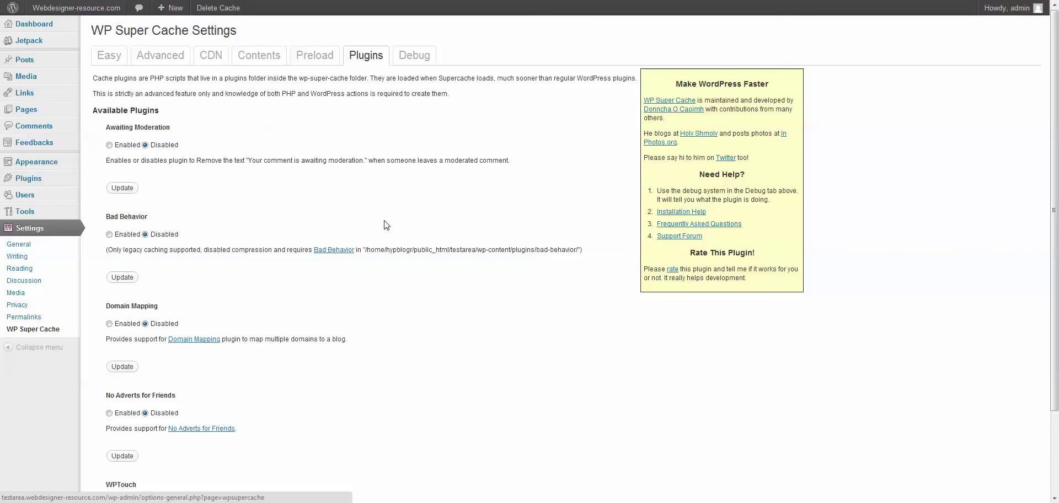
scroll(407, 239, "down", 3)
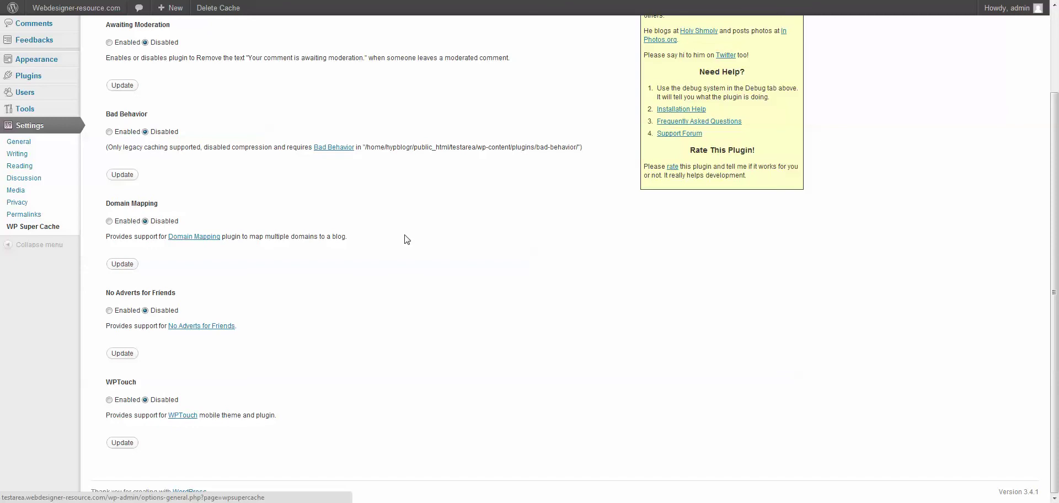
scroll(407, 238, "up", 3)
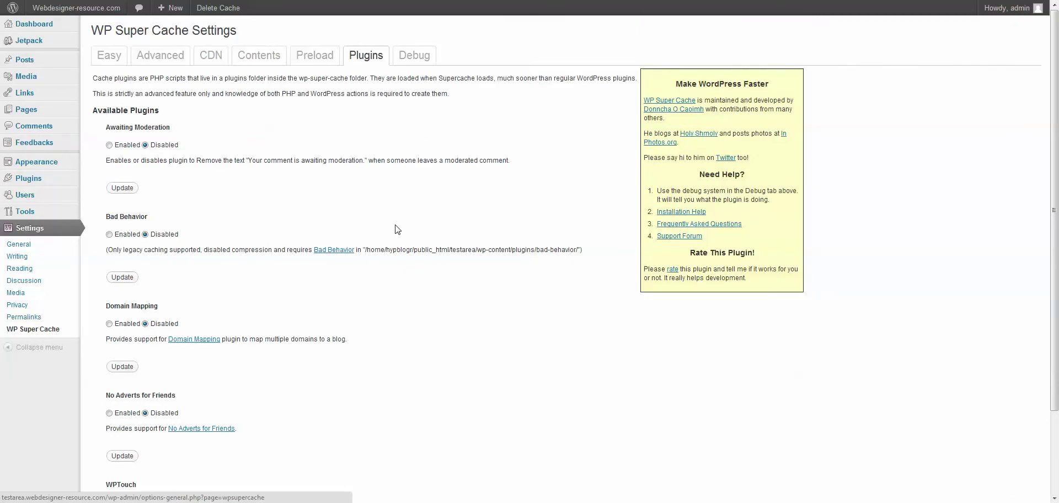
left_click(35, 331)
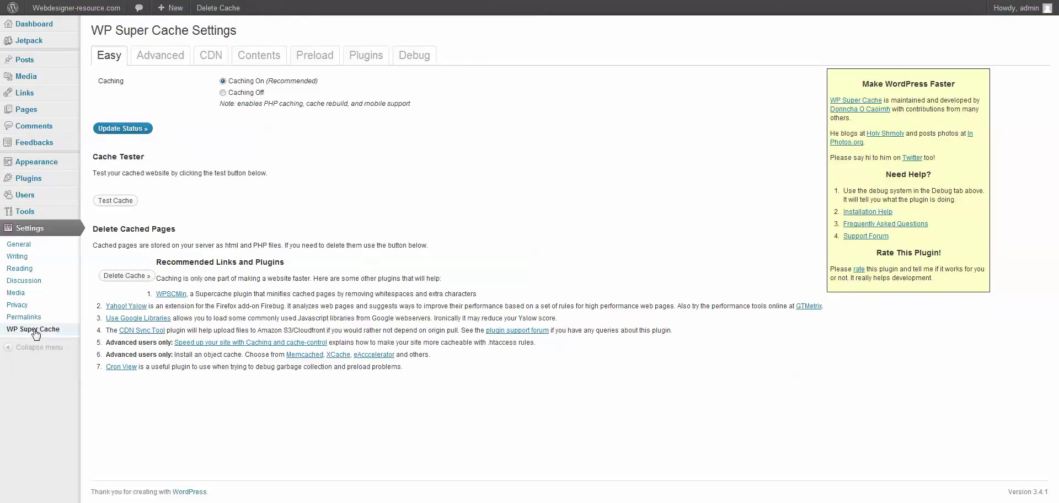